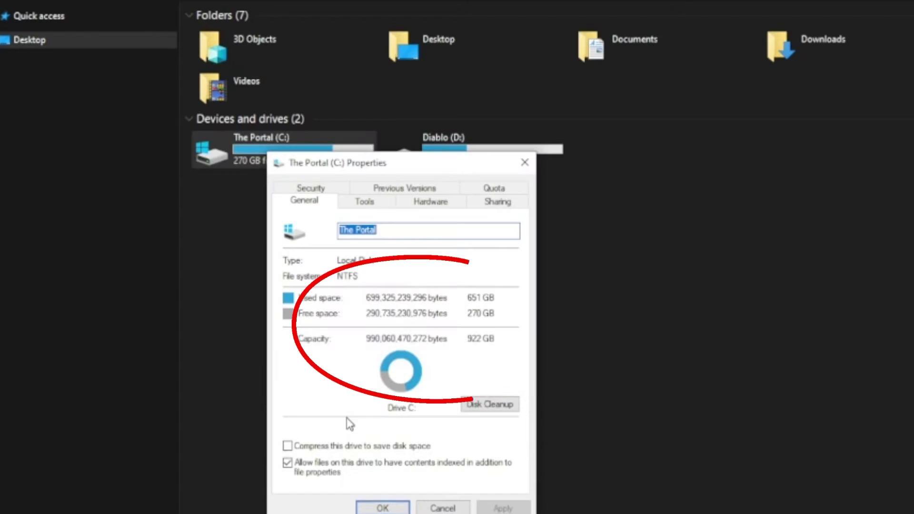
Move the C: drive's properties window aside and open the properties of the Diablo (D:) drive.
left_click_drag(382, 169, 623, 208)
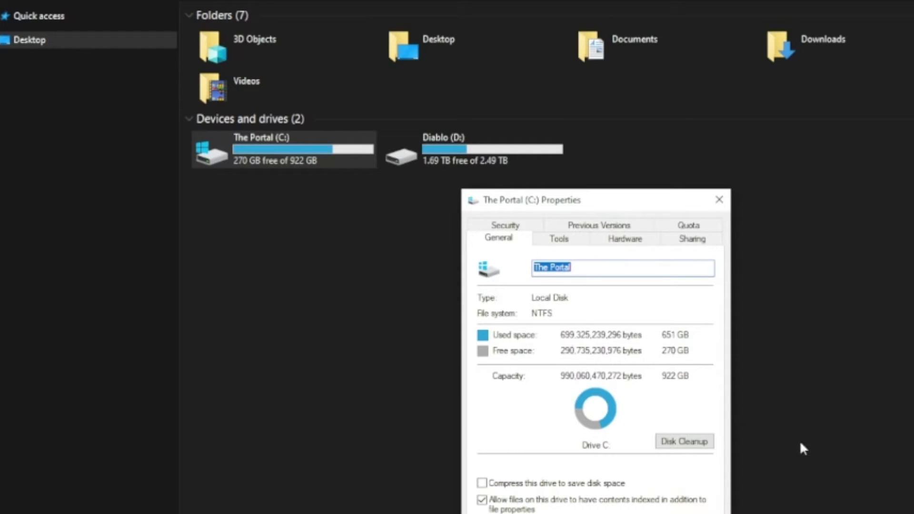
right_click(467, 156)
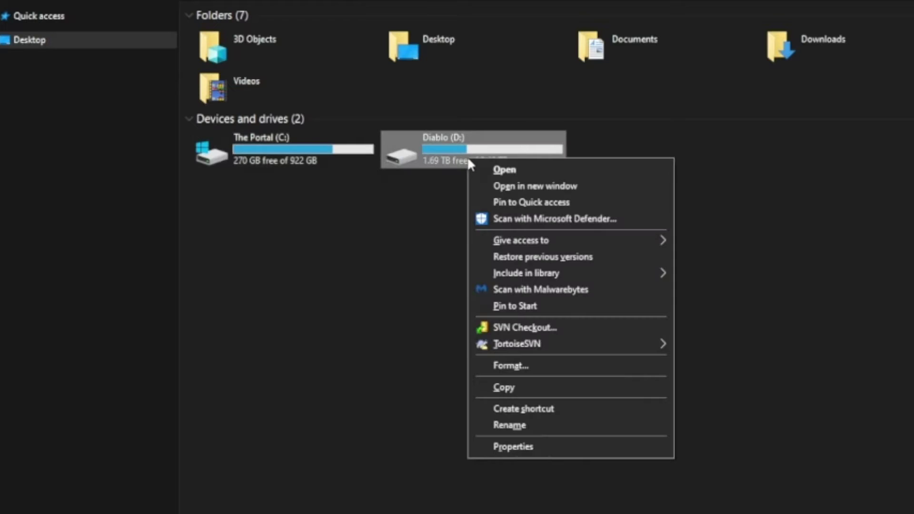
left_click(495, 446)
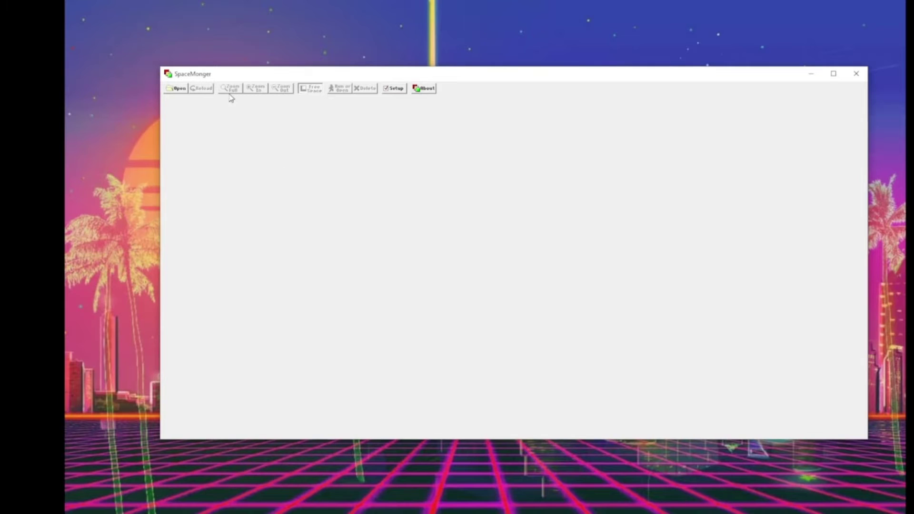
Maximize SpaceMonger and scan The Portal (C:) drive to map its disk usage.
left_click(834, 74)
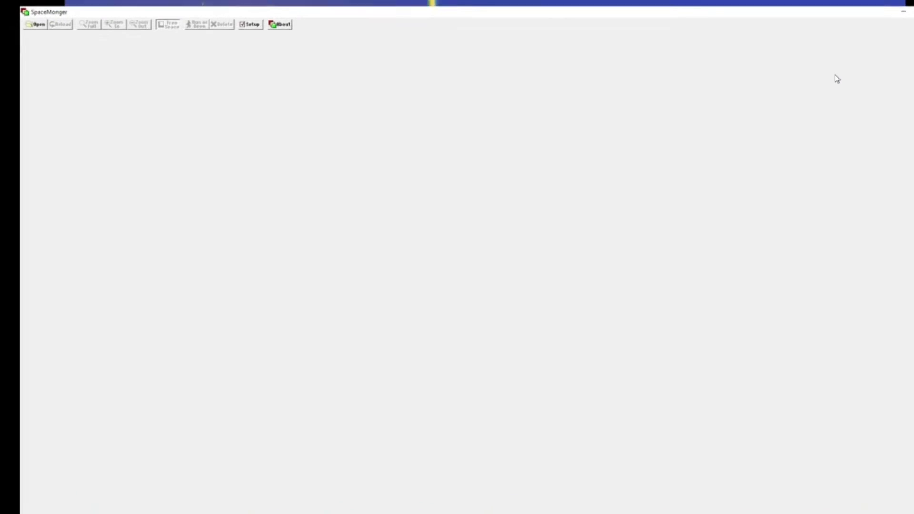
left_click(28, 19)
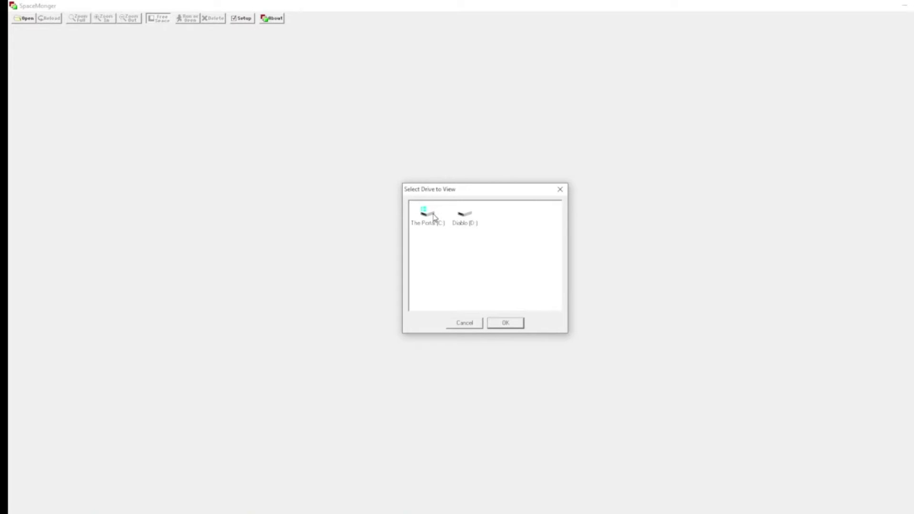
left_click(434, 217)
left_click(506, 323)
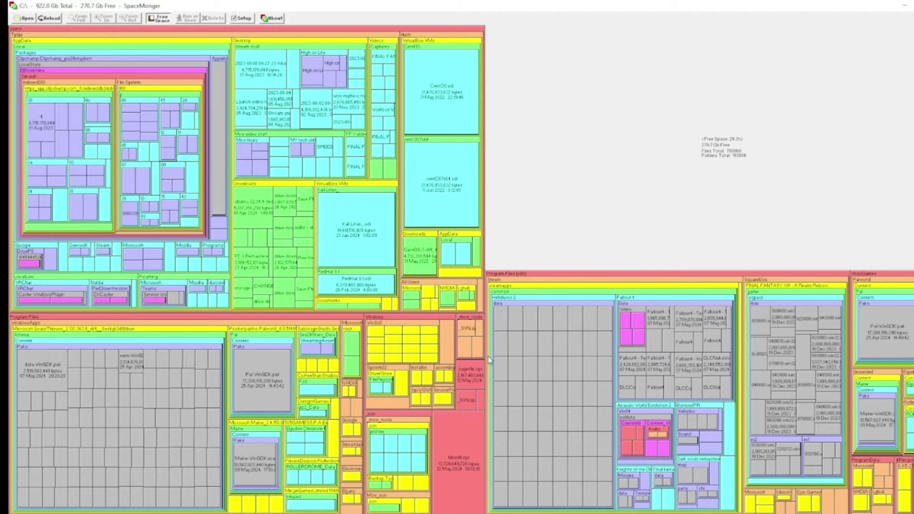
Examine the disk map for space used by Program Files (x86), Users, the Grounded game folder and the desktop's Stream stuff folder.
left_click(533, 278)
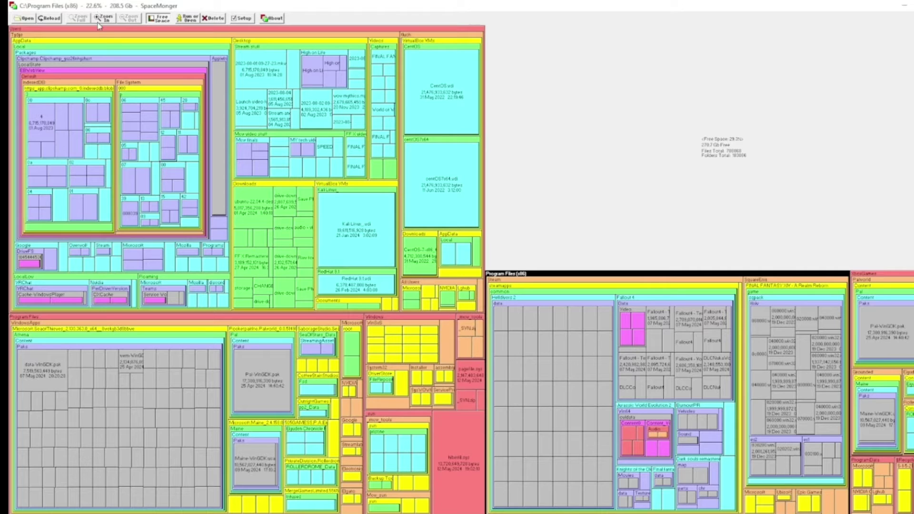
left_click(117, 30)
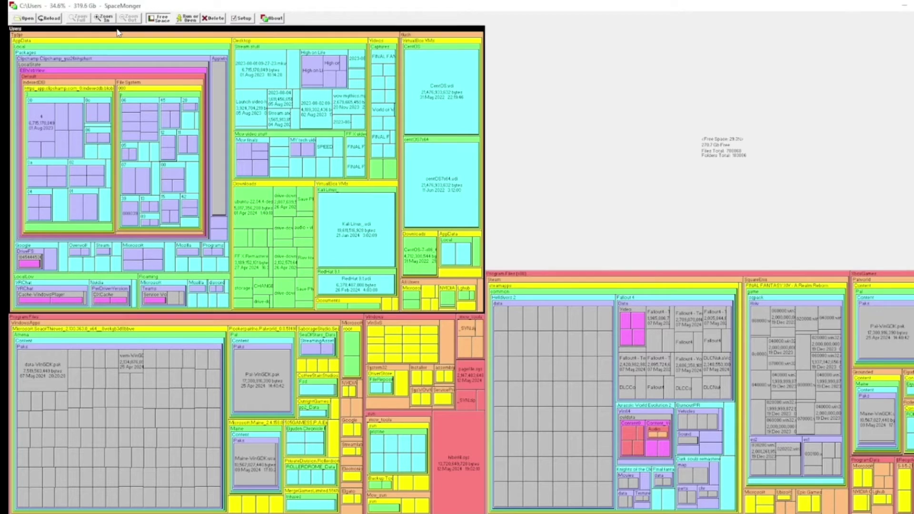
mouse_move(119, 33)
mouse_move(876, 287)
left_click(875, 365)
left_click(878, 373)
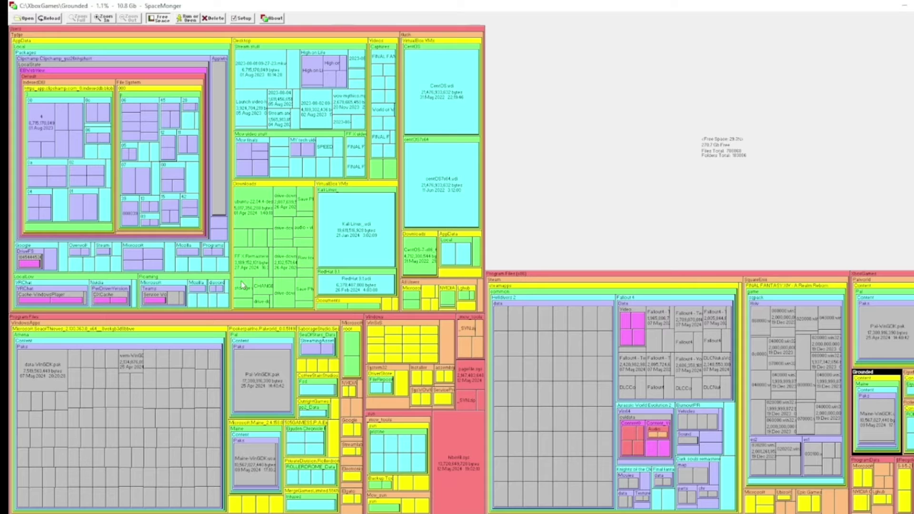
left_click(284, 52)
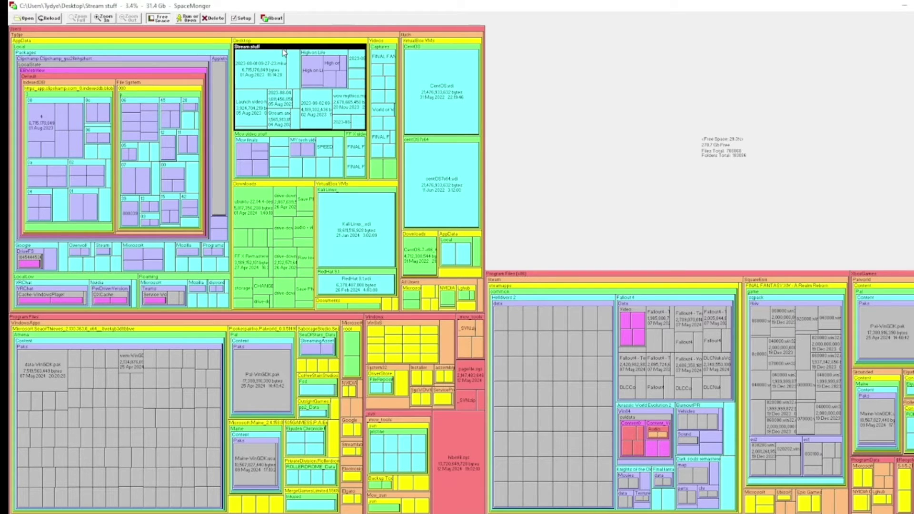
mouse_move(284, 52)
mouse_move(243, 319)
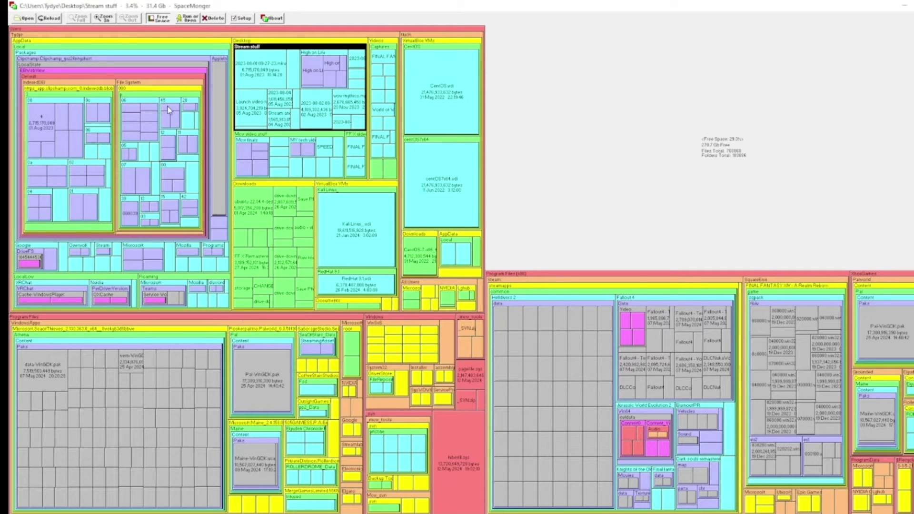
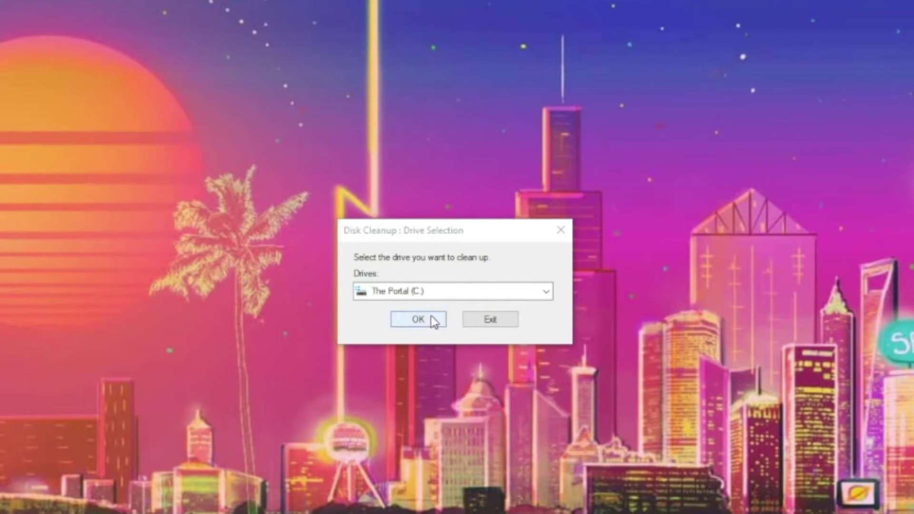
Run Disk Cleanup on The Portal (C:) and review the Microsoft Defender Antivirus, Temporary Internet Files and DirectX Shader Cache descriptions.
left_click(430, 316)
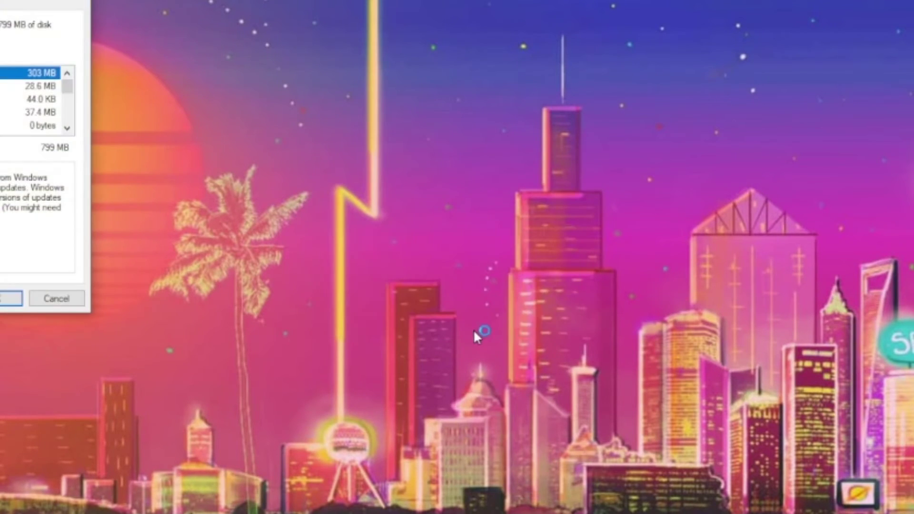
left_click_drag(1, 0, 338, 44)
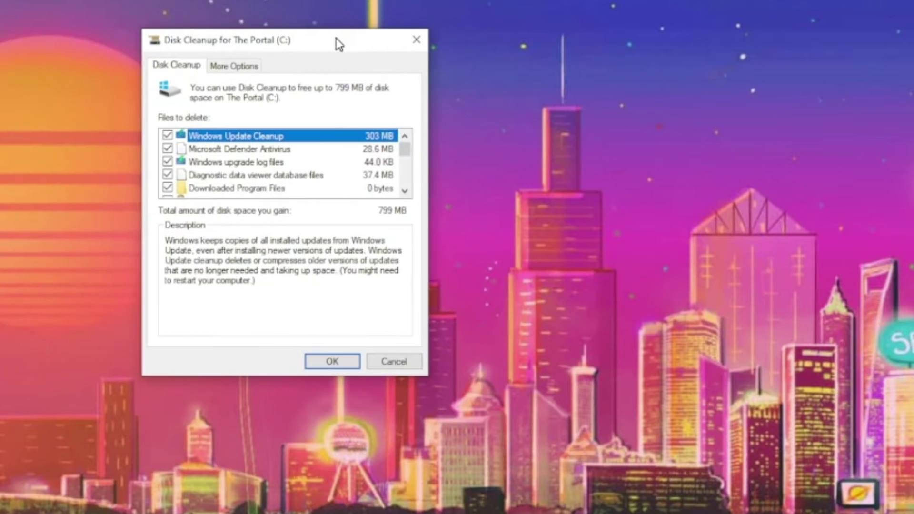
left_click(221, 150)
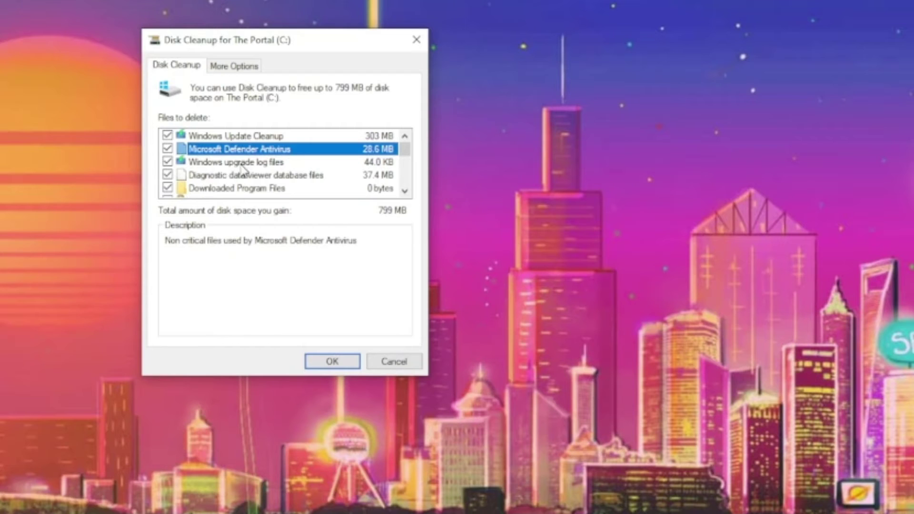
left_click_drag(407, 156, 407, 165)
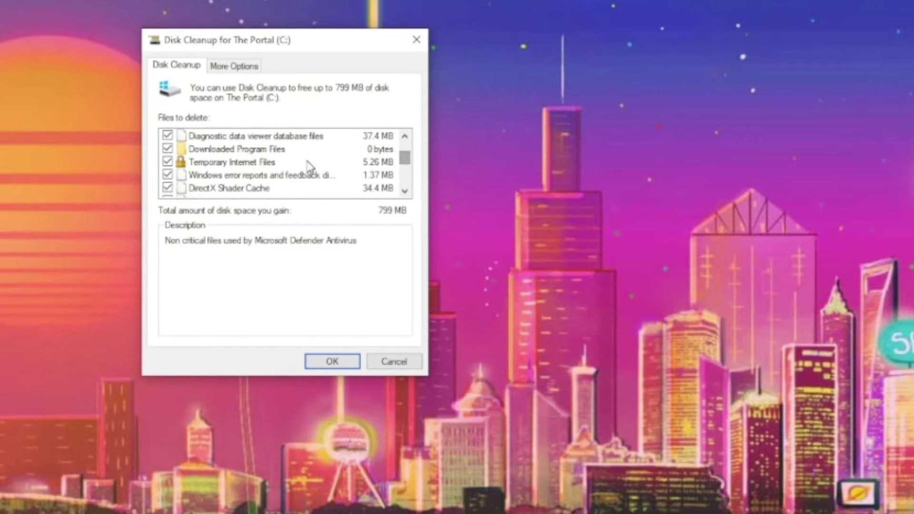
left_click(233, 163)
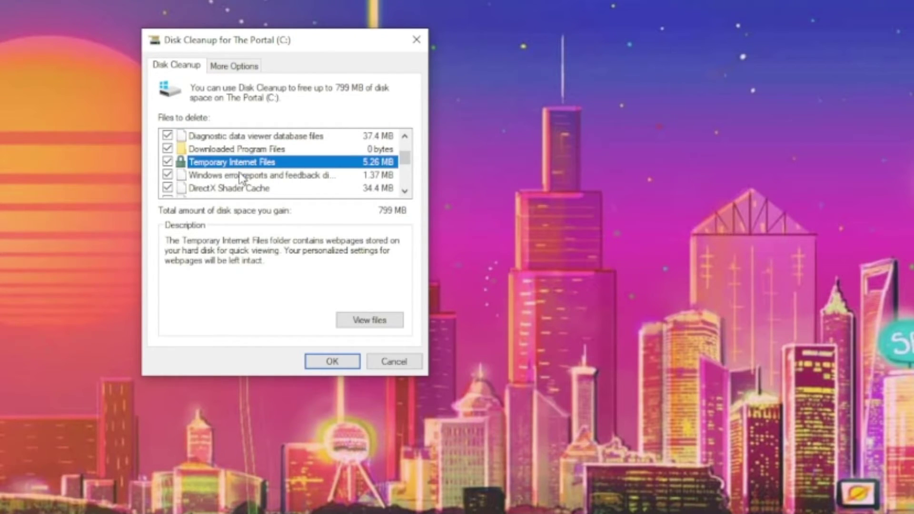
left_click(242, 190)
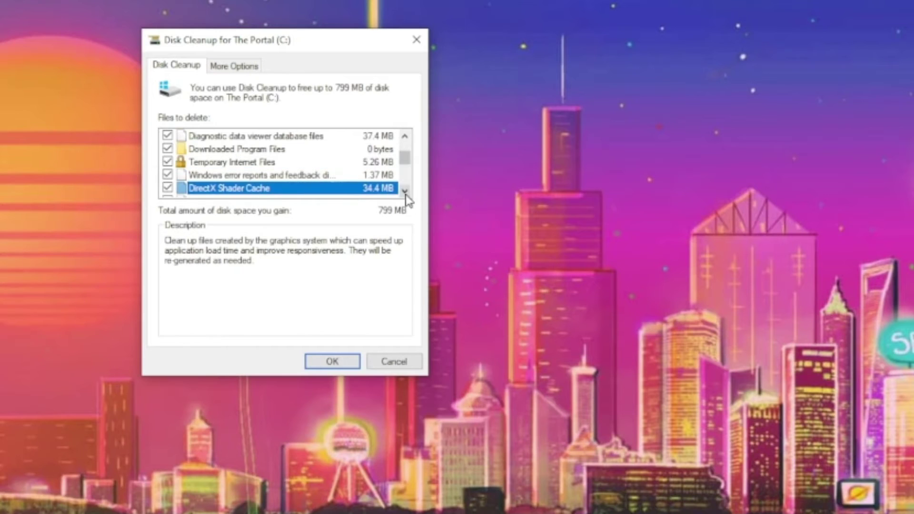
Review the description of Delivery Optimization Files and look through the remaining file categories available for cleanup.
left_click(405, 191)
left_click(405, 191)
left_click(405, 192)
left_click(265, 162)
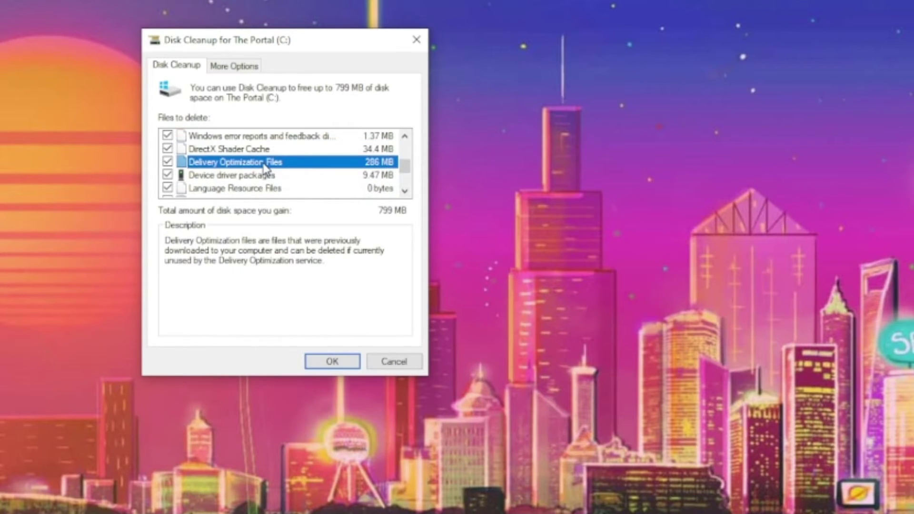
left_click(405, 191)
left_click(405, 191)
left_click(405, 191)
left_click(405, 192)
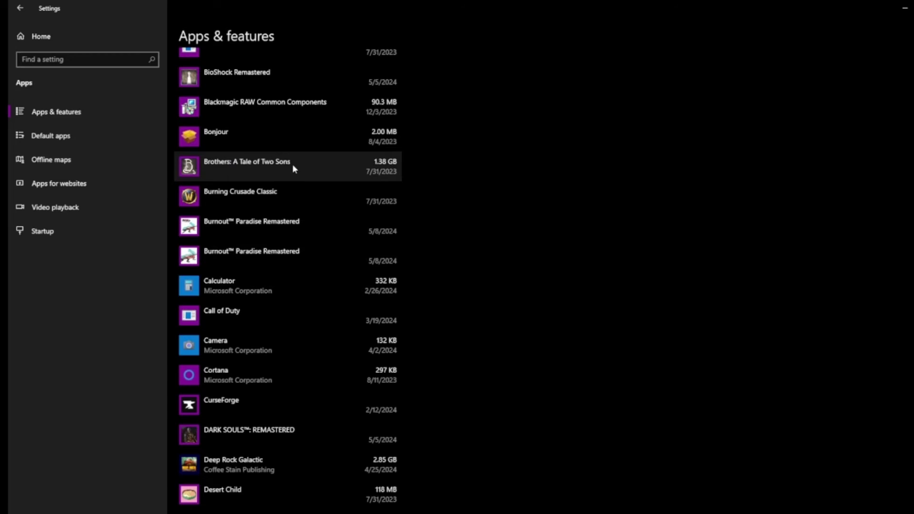
Uninstall Brothers: A Tale of Two Sons in Windows Settings and accept the removal of all its game files.
left_click(292, 164)
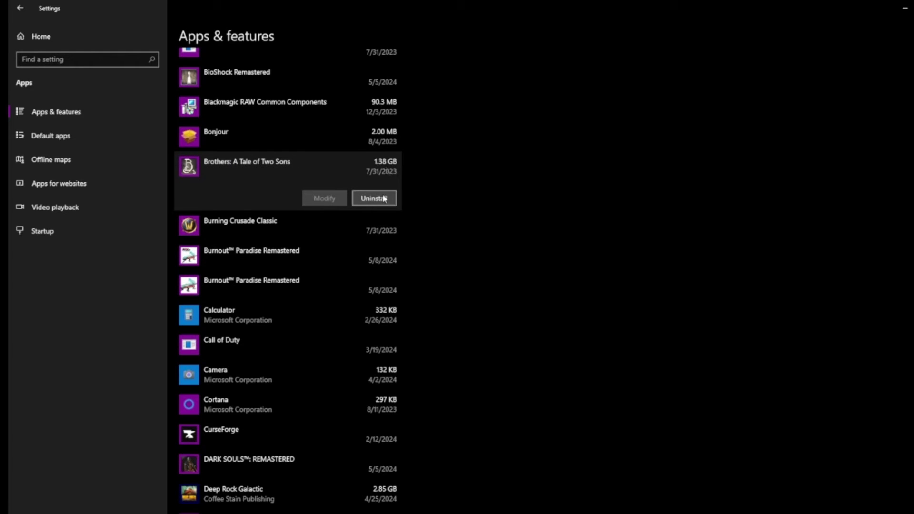
left_click(383, 200)
left_click(418, 176)
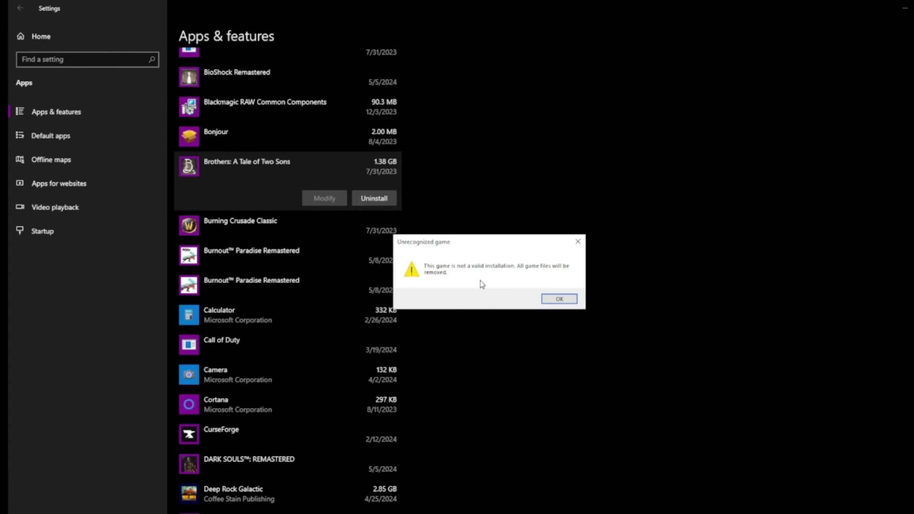
left_click(552, 299)
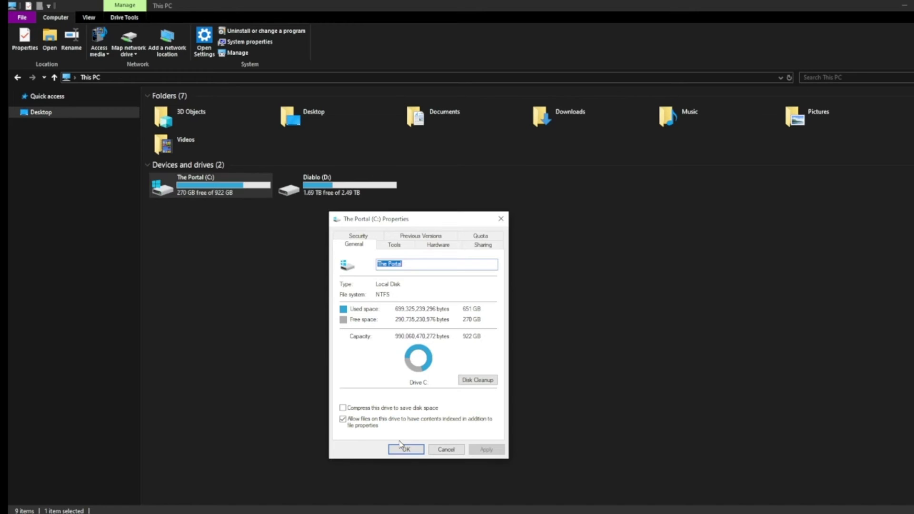
In File Explorer, check the used and free space of the Diablo (D:) drive in its properties.
left_click(305, 188)
right_click(304, 188)
left_click(315, 384)
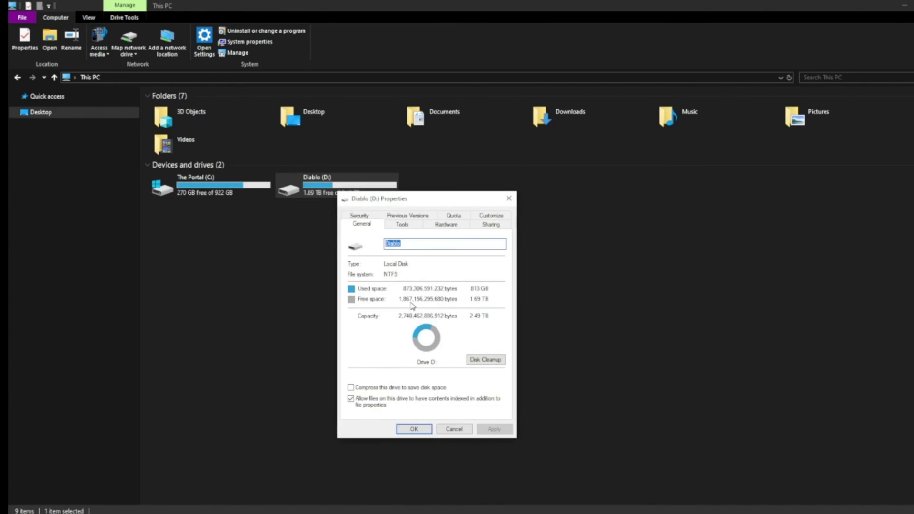